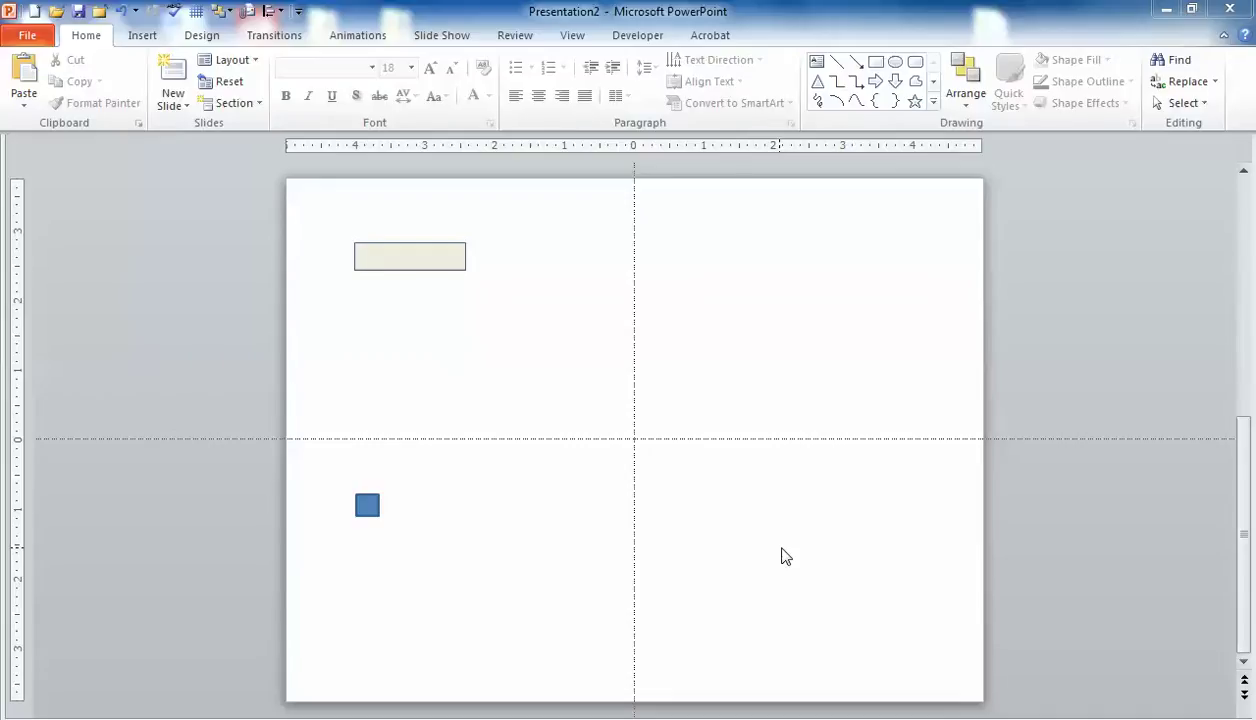
left_click(140, 40)
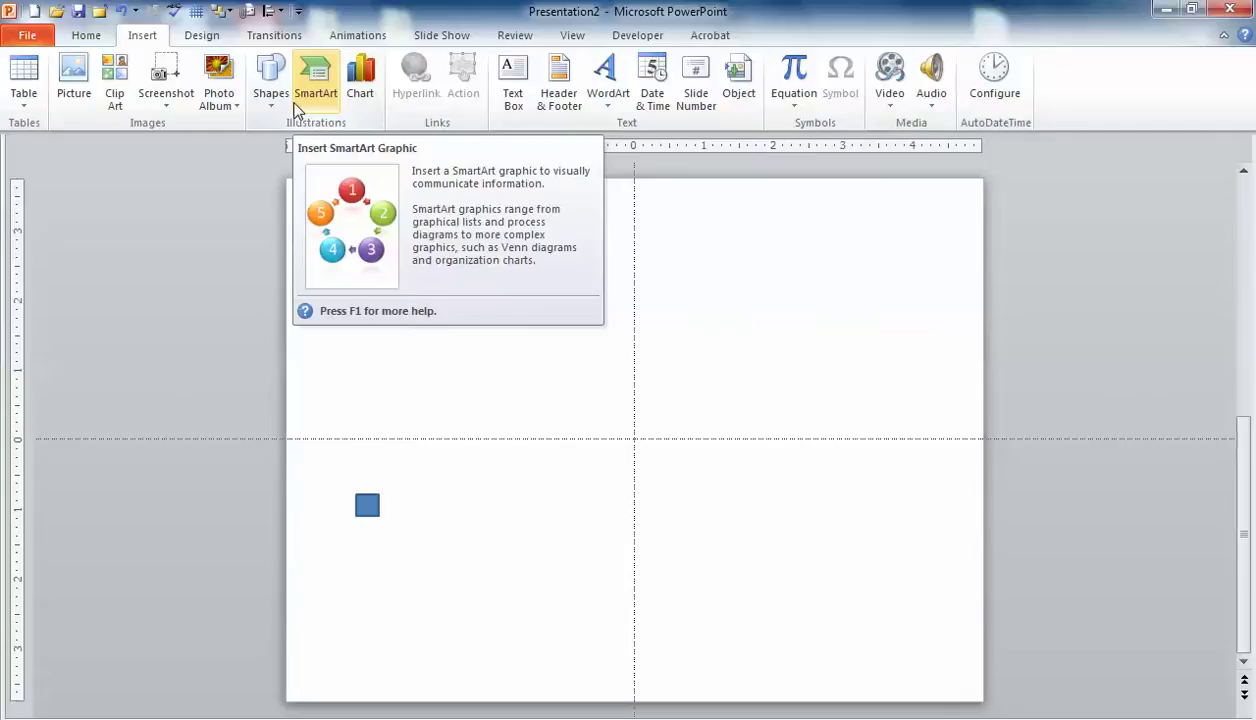
left_click(86, 38)
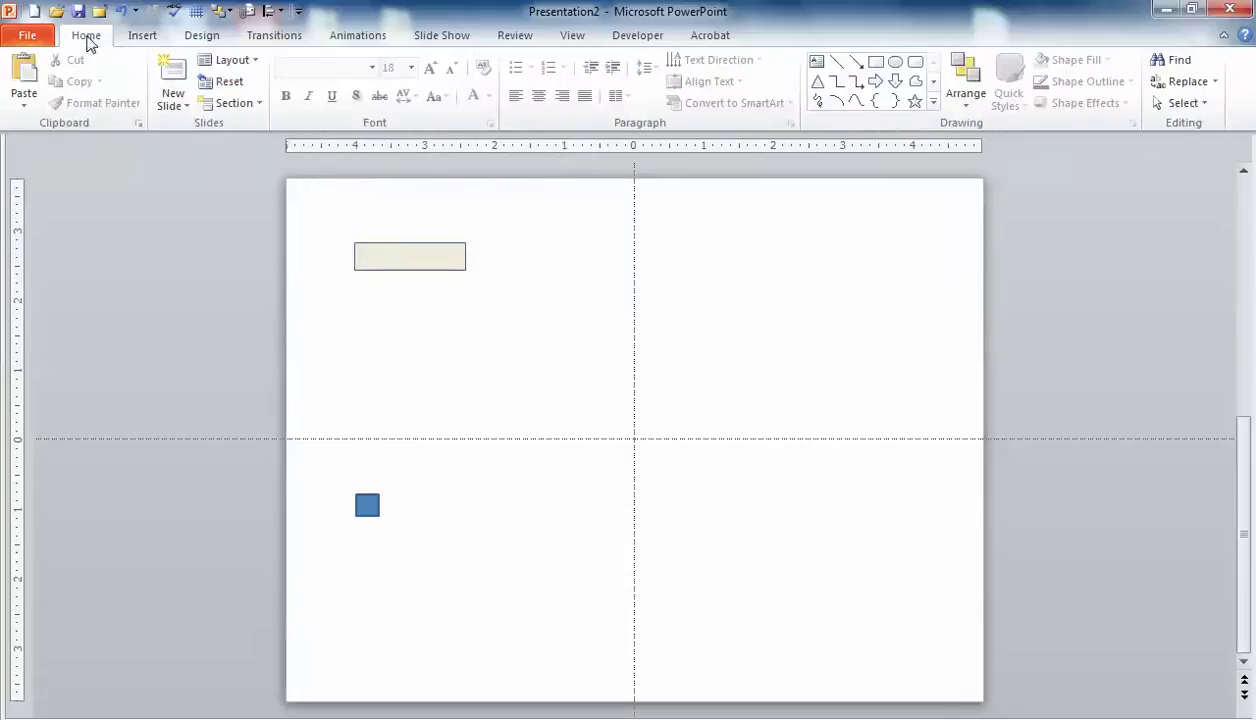
Duplicate the beige rectangle eight times to form a cascading stack of boxes.
left_click(396, 258)
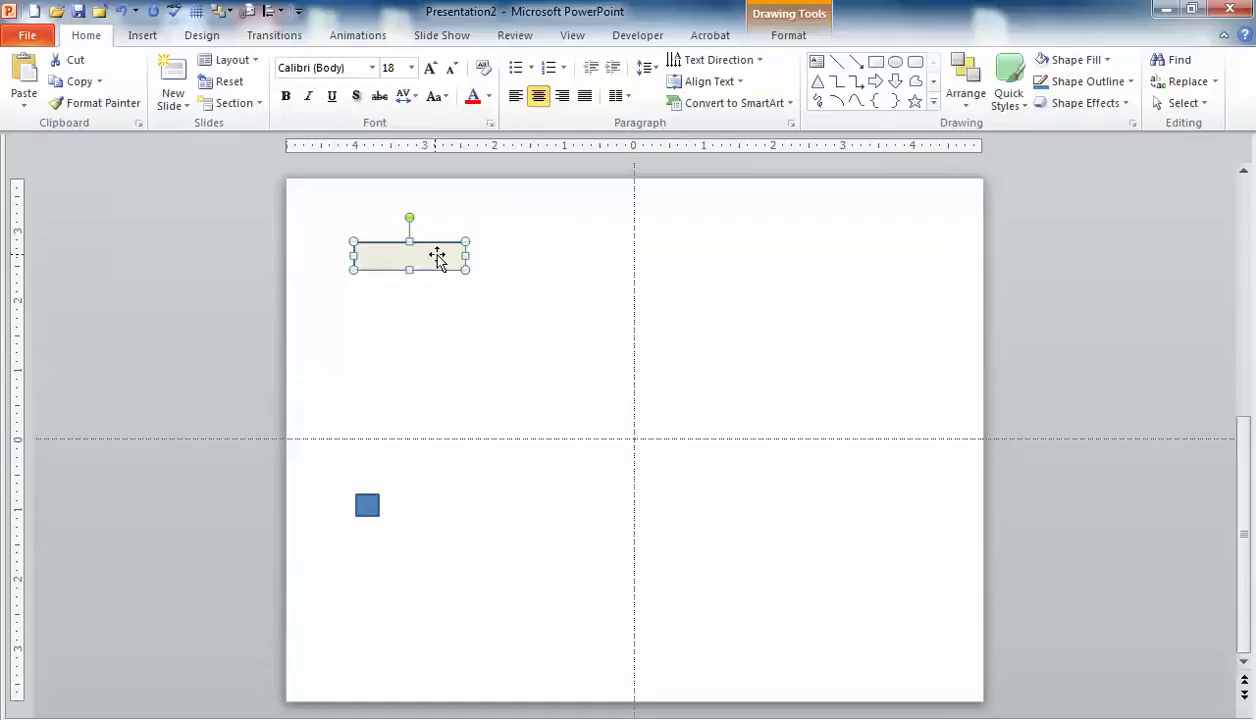
key("ctrl+d")
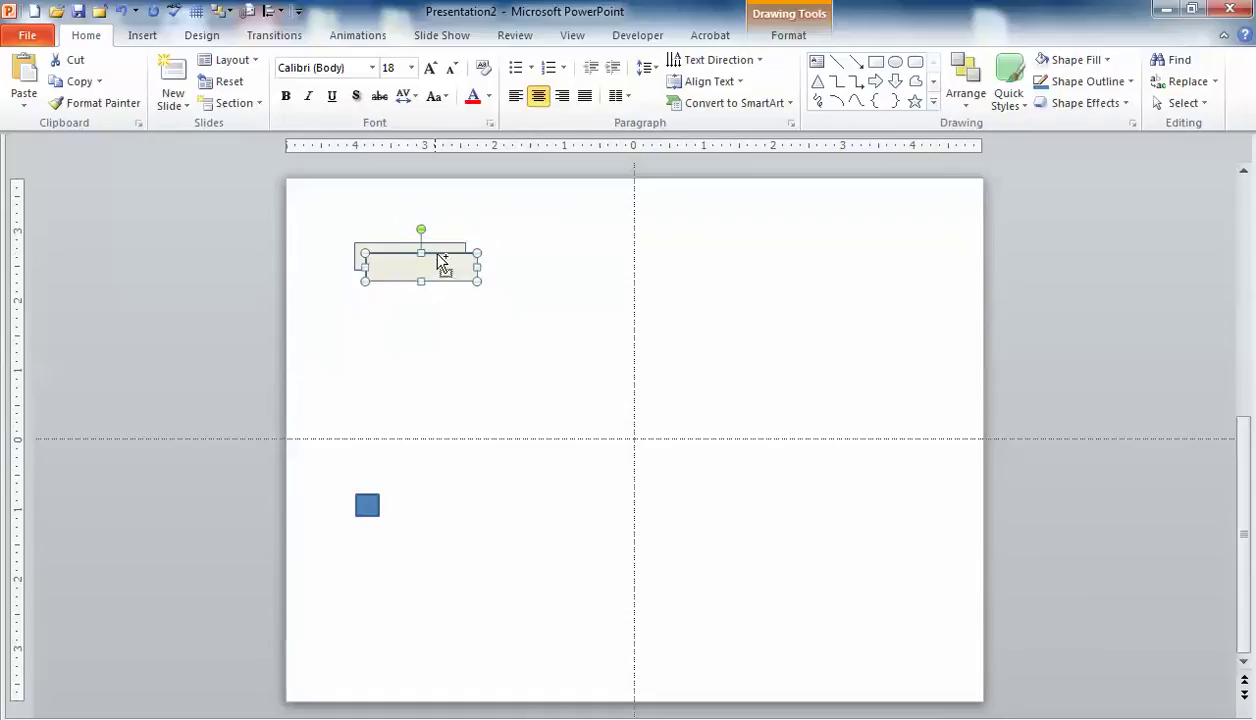
key("ctrl+d")
key("ctrl+d")
key("ctrl+d")
key("ctrl+d")
key("ctrl+d")
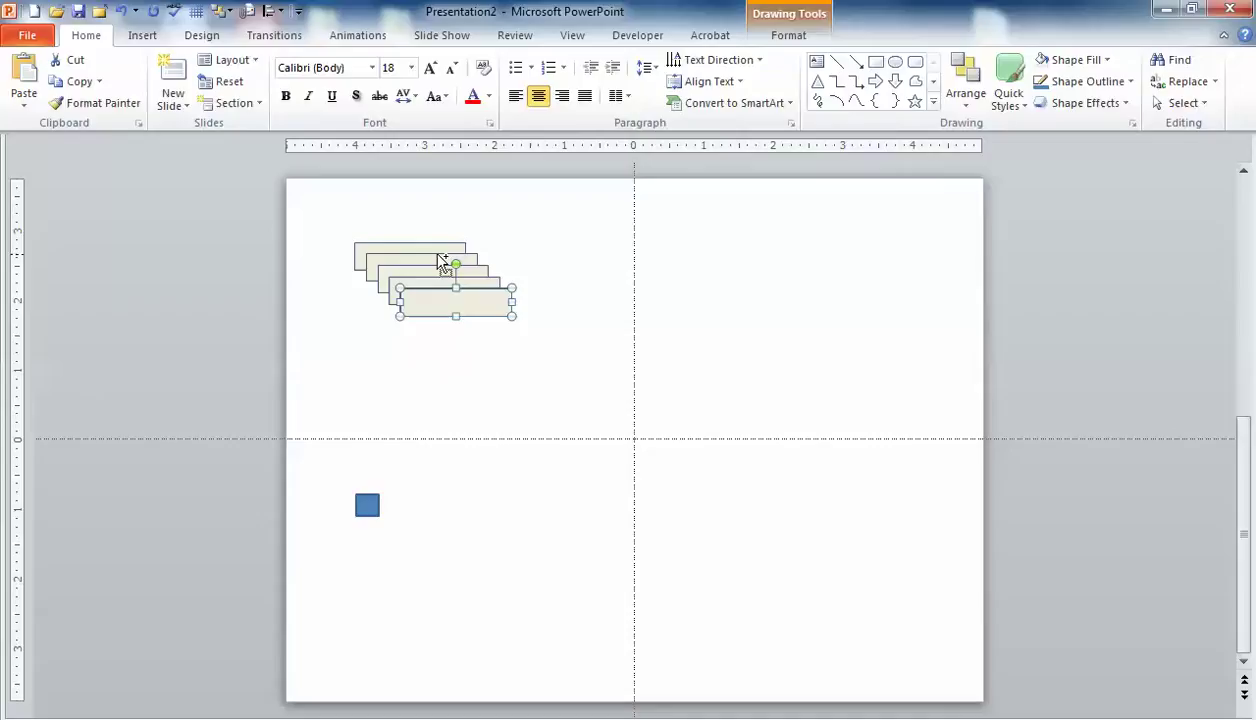
key("ctrl+d")
key("ctrl+d")
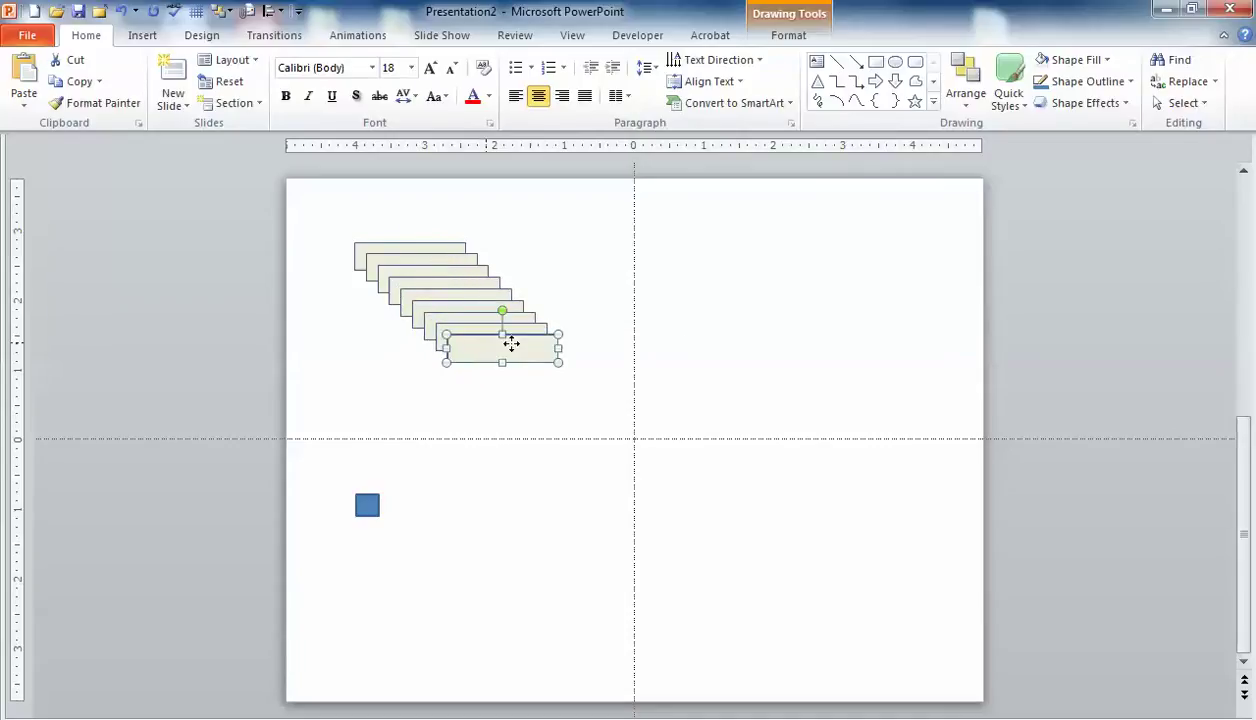
Move three copies into a rough row just above the slide's horizontal centre, and place a fourth above the middle one.
left_click_drag(507, 340, 429, 395)
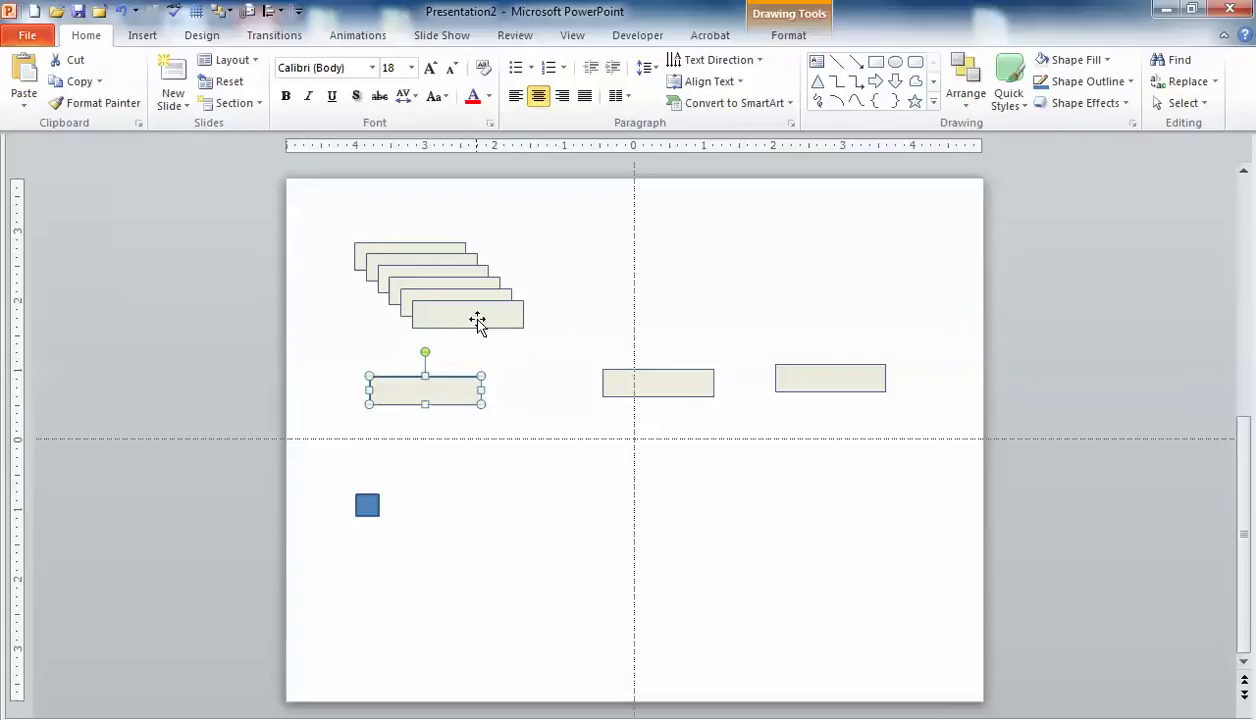
left_click_drag(477, 320, 664, 317)
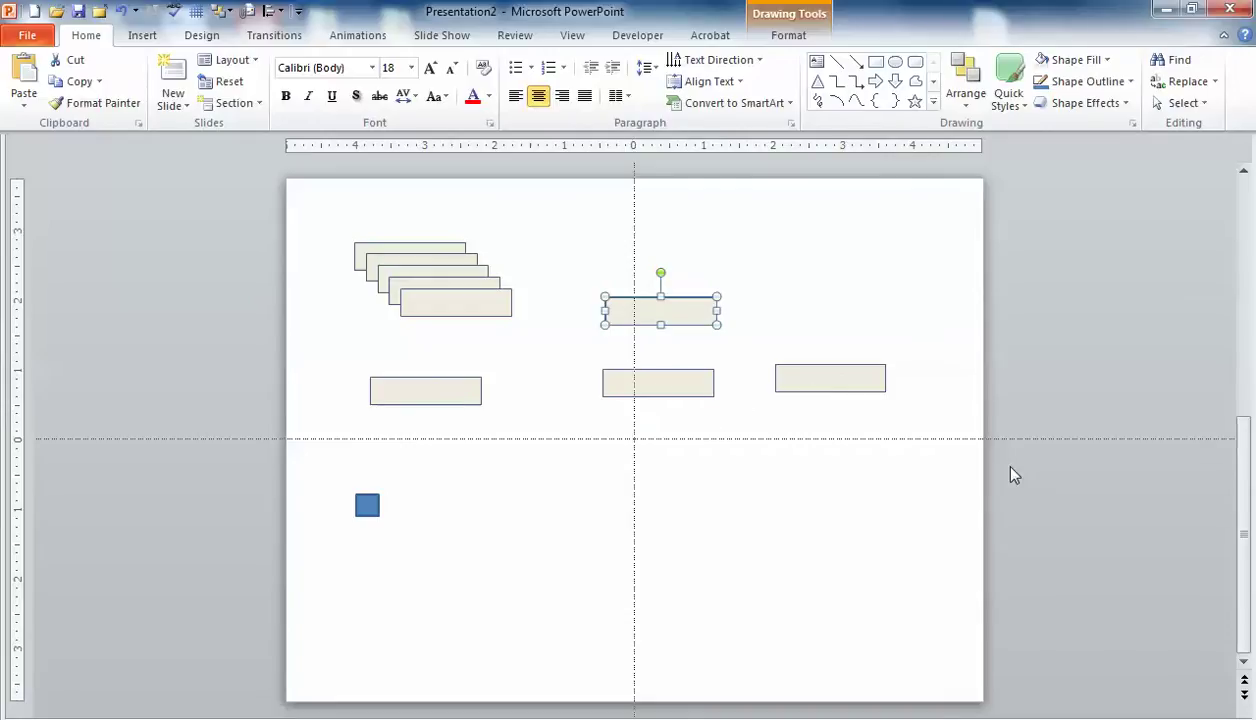
Align the three rectangles in the row by their middles.
left_click(944, 378)
left_click_drag(1010, 466, 297, 345)
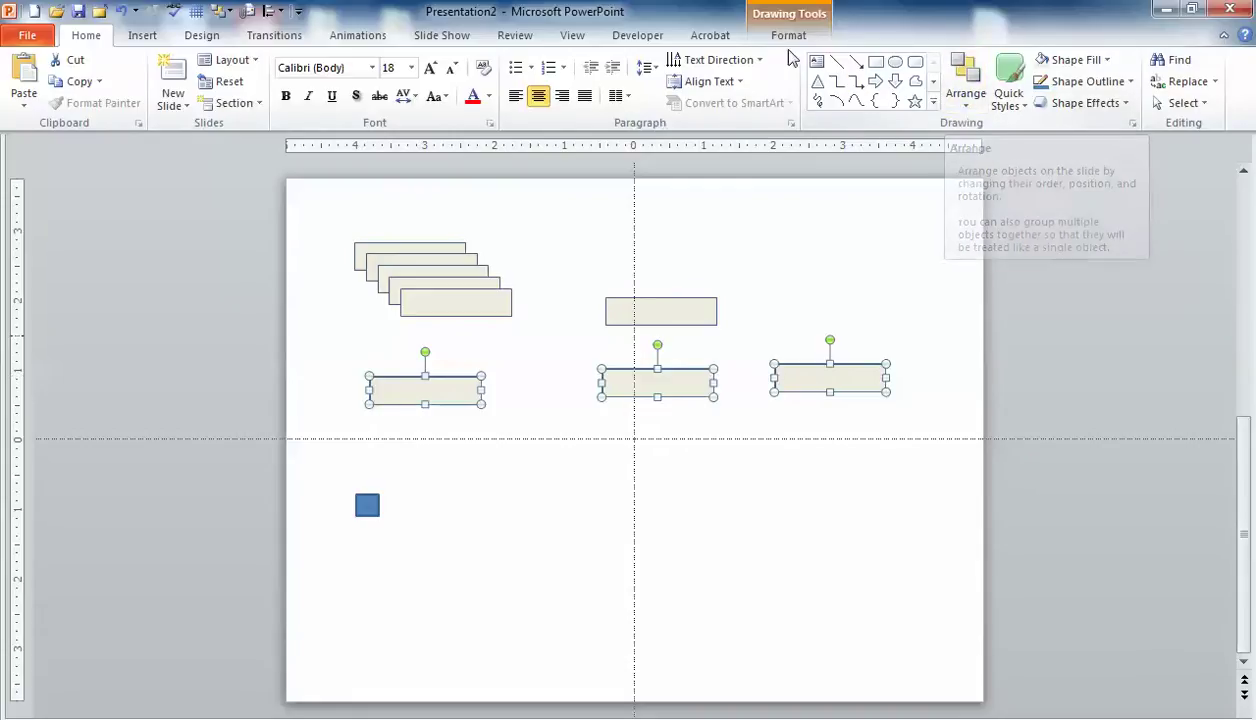
left_click(966, 110)
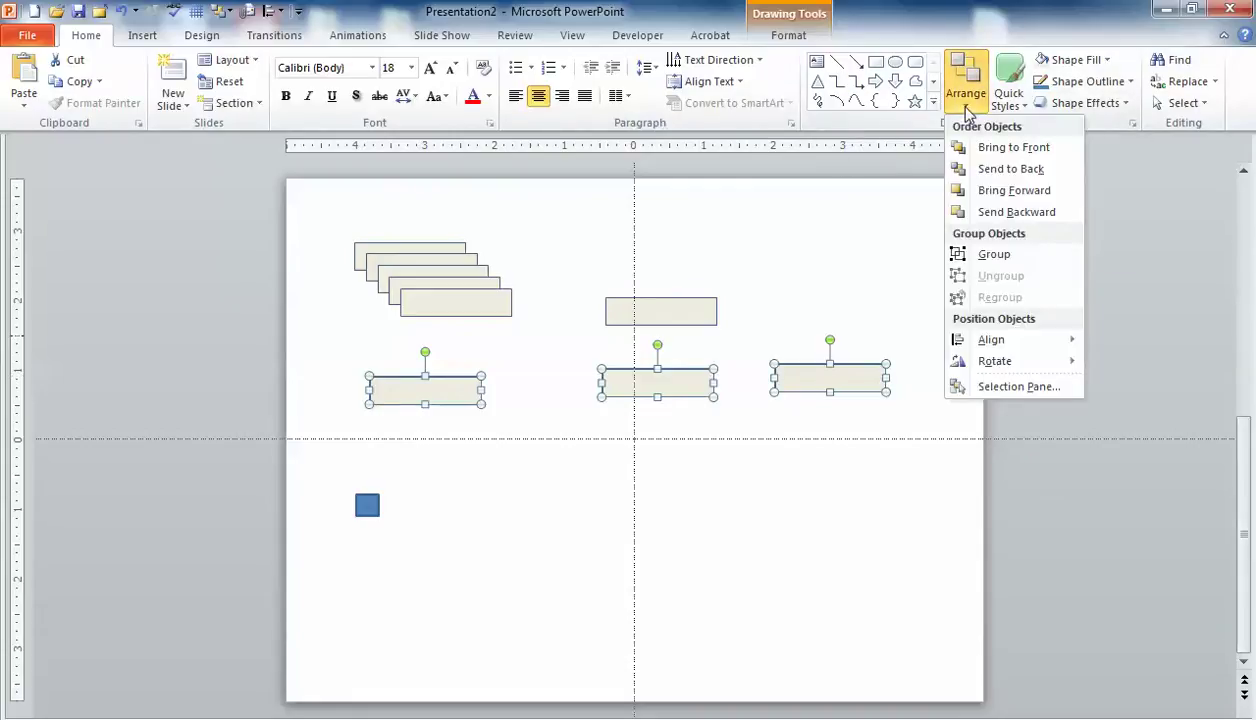
mouse_move(972, 345)
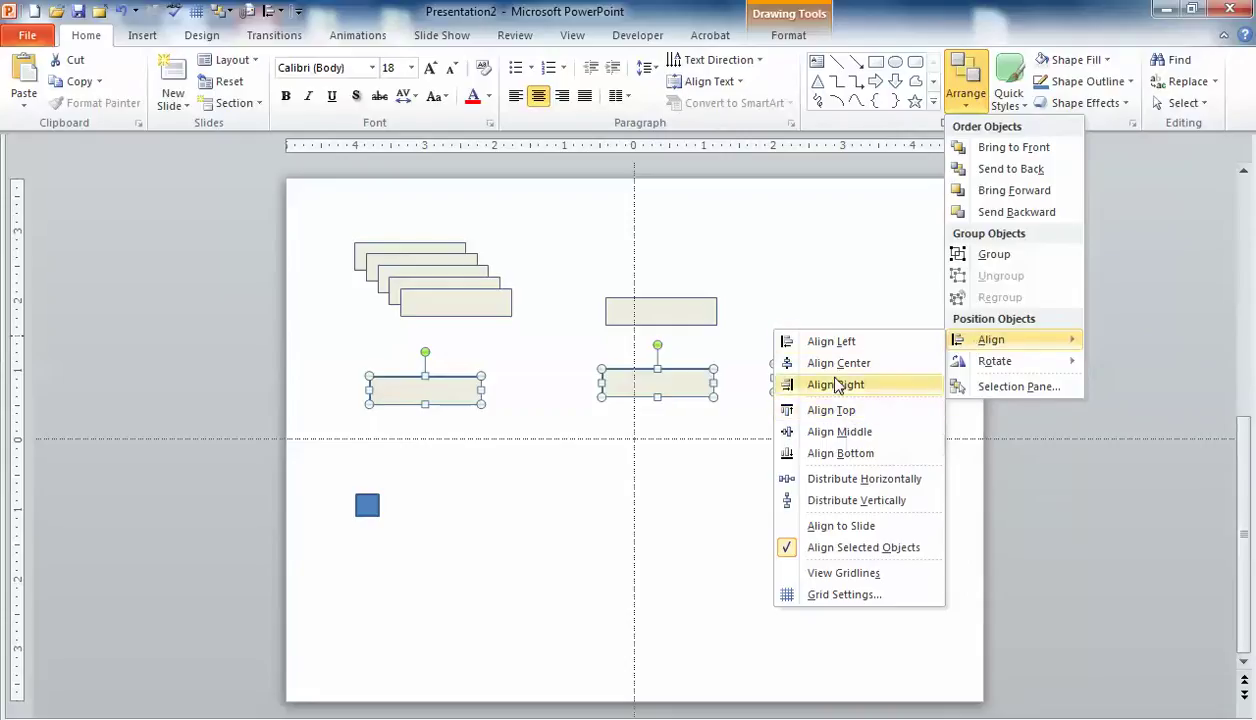
left_click(828, 438)
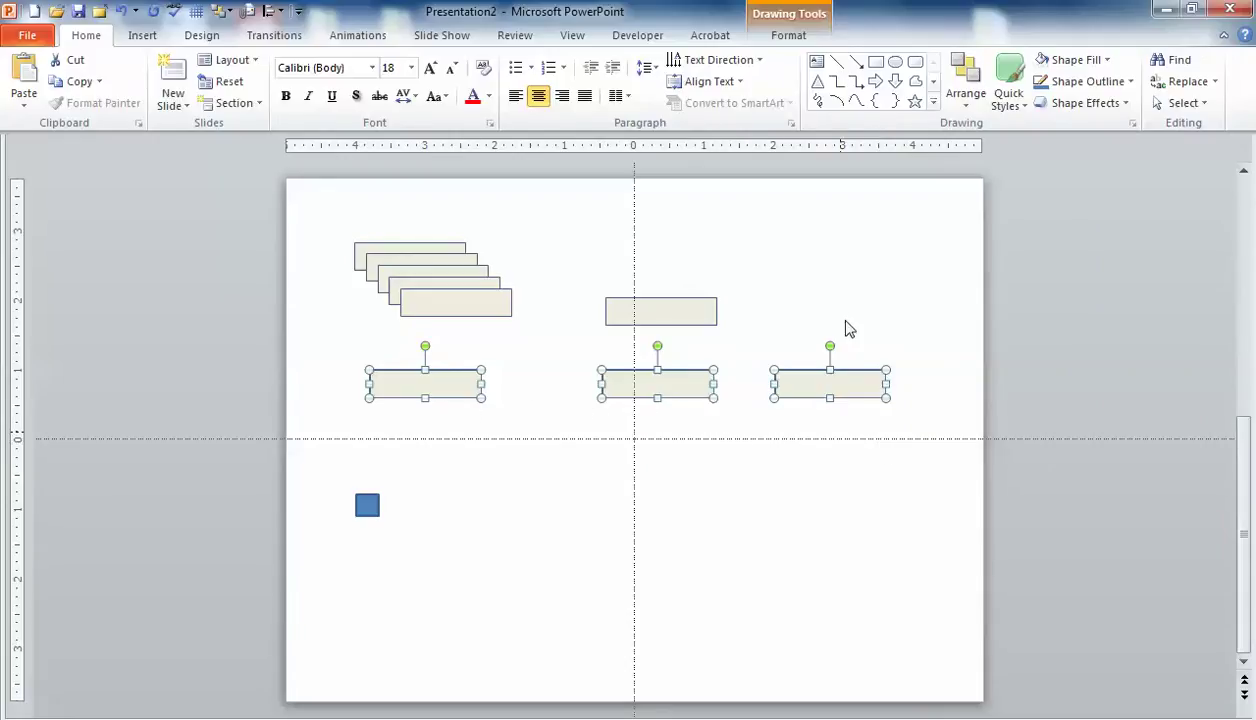
Distribute the row's three rectangles horizontally and group them.
left_click(966, 100)
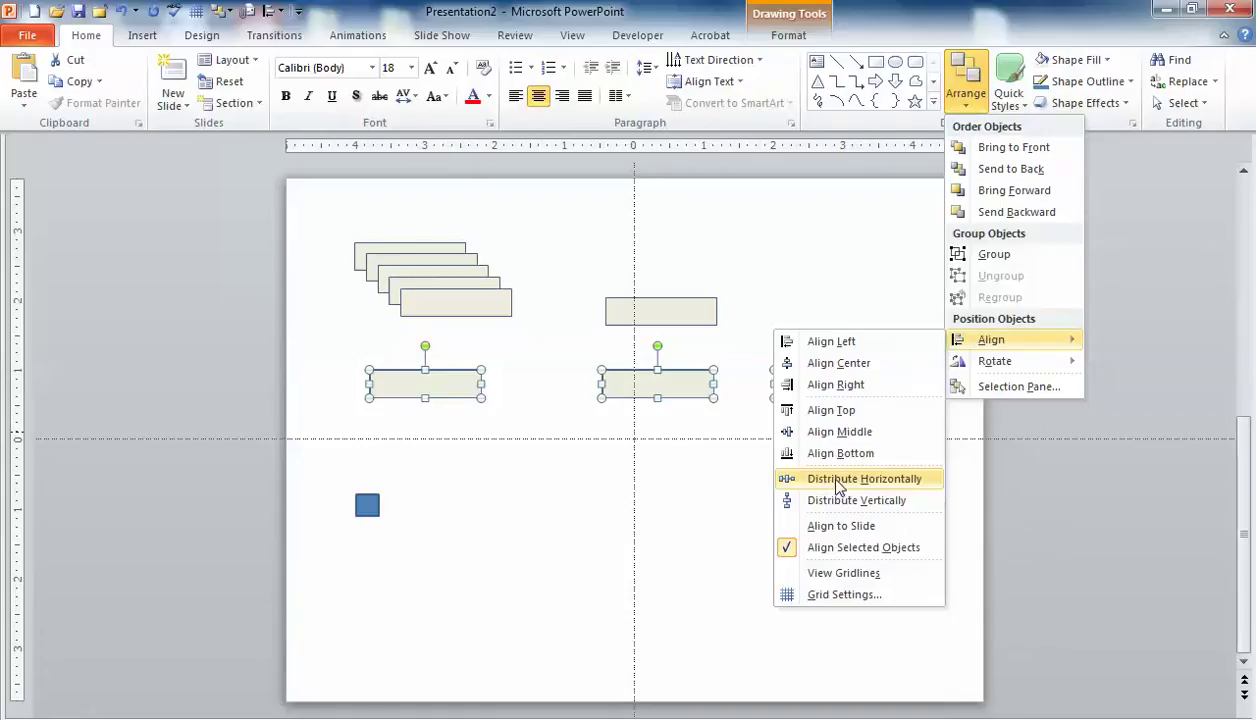
left_click(838, 482)
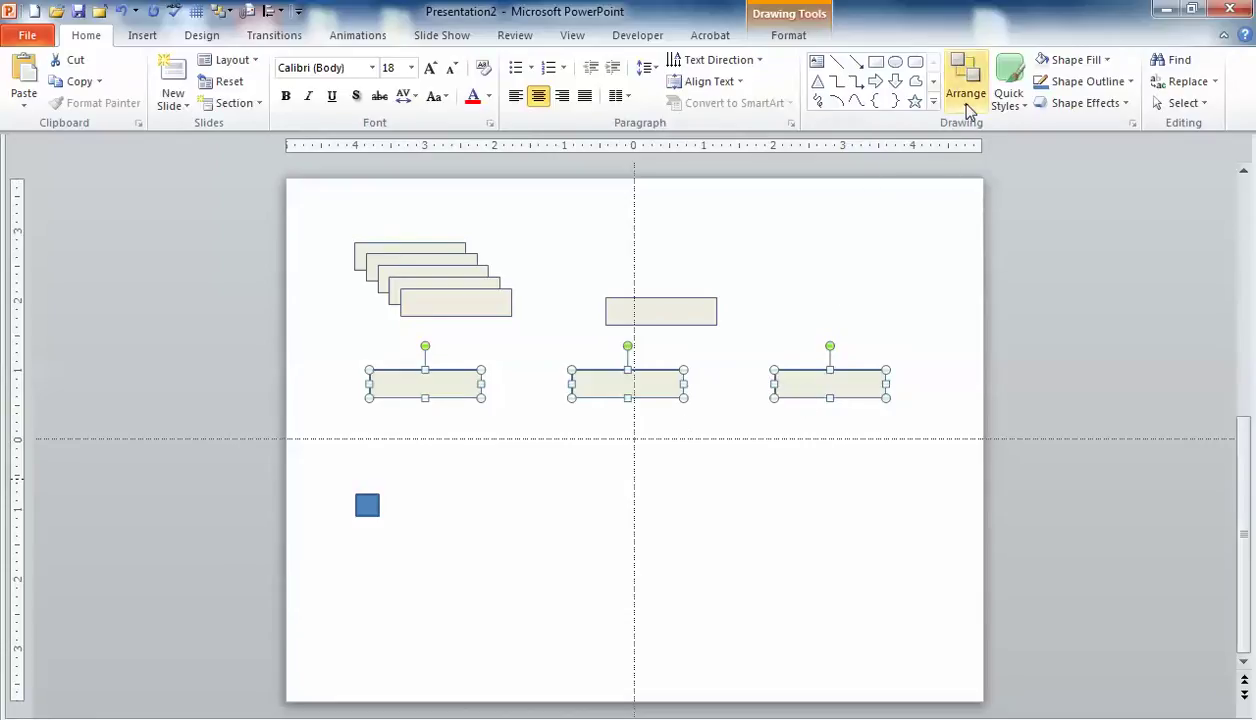
left_click(968, 110)
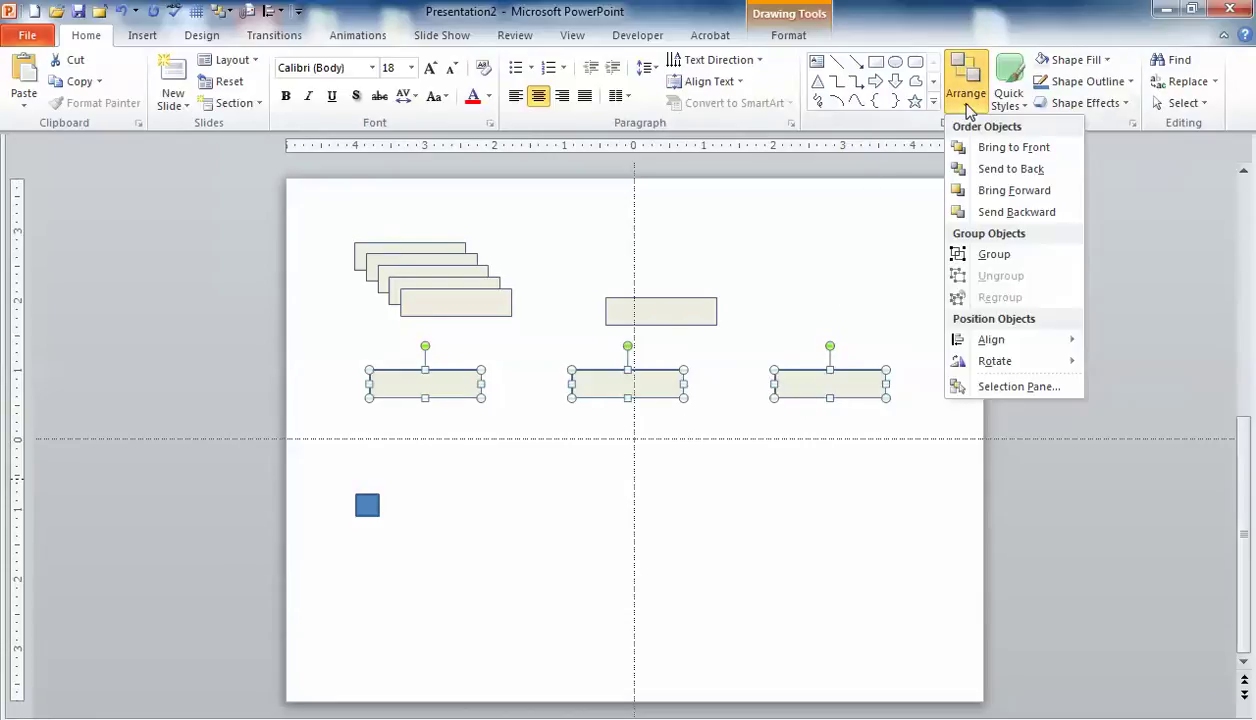
left_click(962, 254)
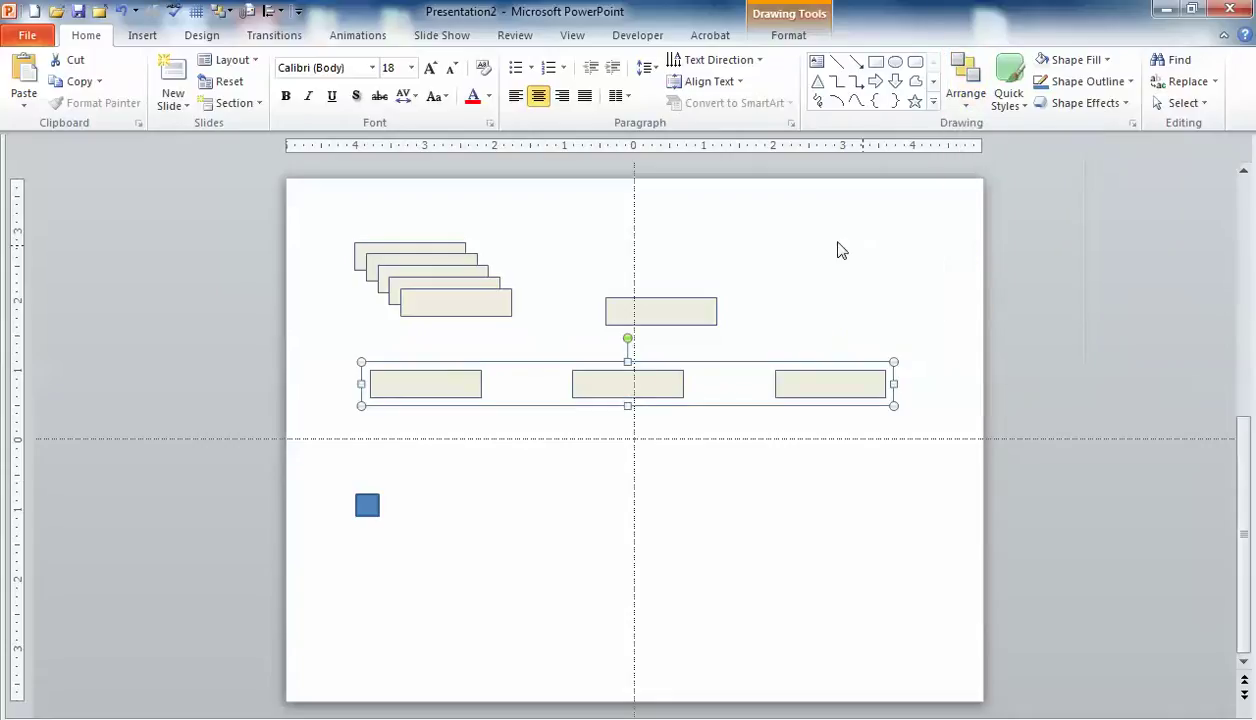
Move the stack of spare rectangles toward the slide's upper-left corner and shift the single box slightly left above the row.
left_click_drag(530, 320, 364, 211)
left_click_drag(664, 318, 620, 316)
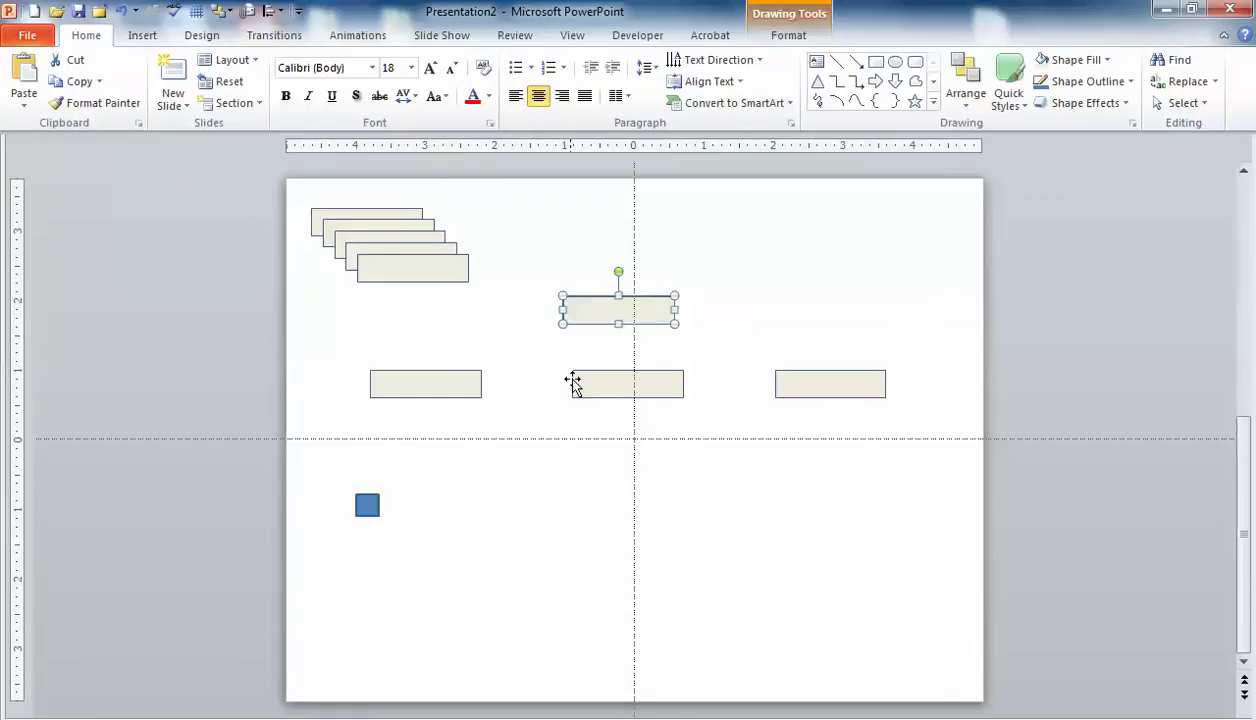
Align the single upper box with the grouped row by their centers.
left_click(625, 391)
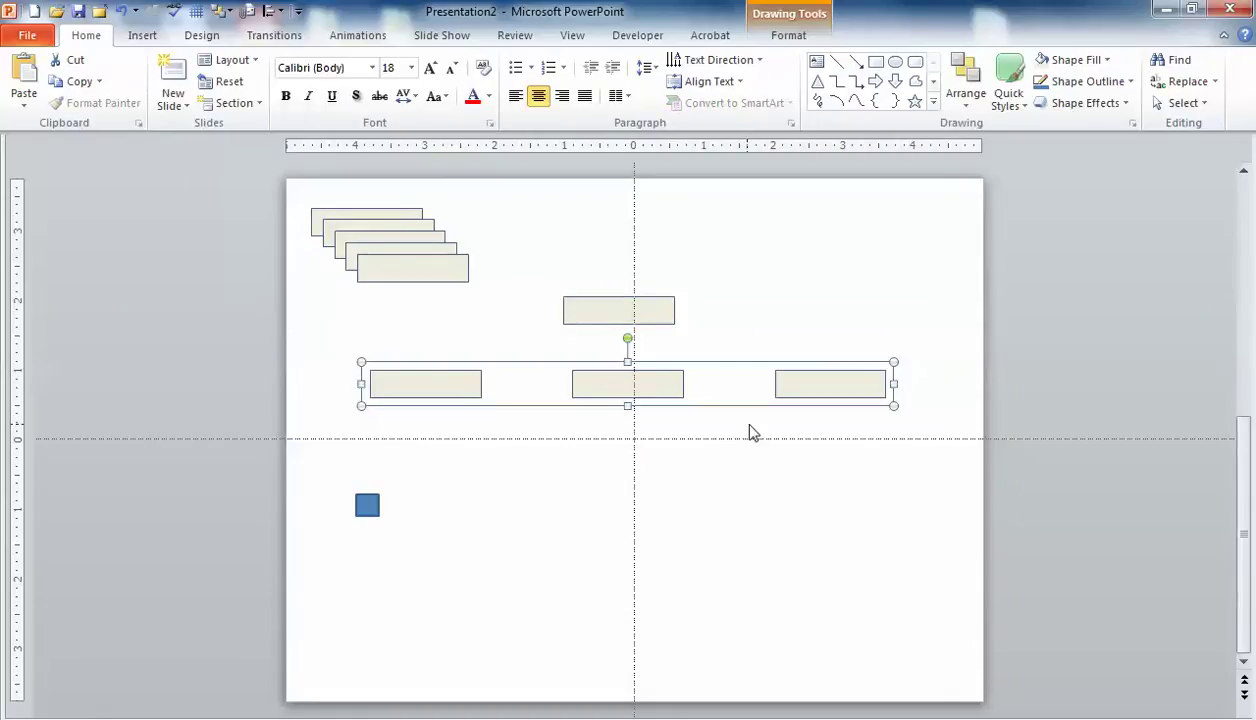
left_click(664, 313, "shift")
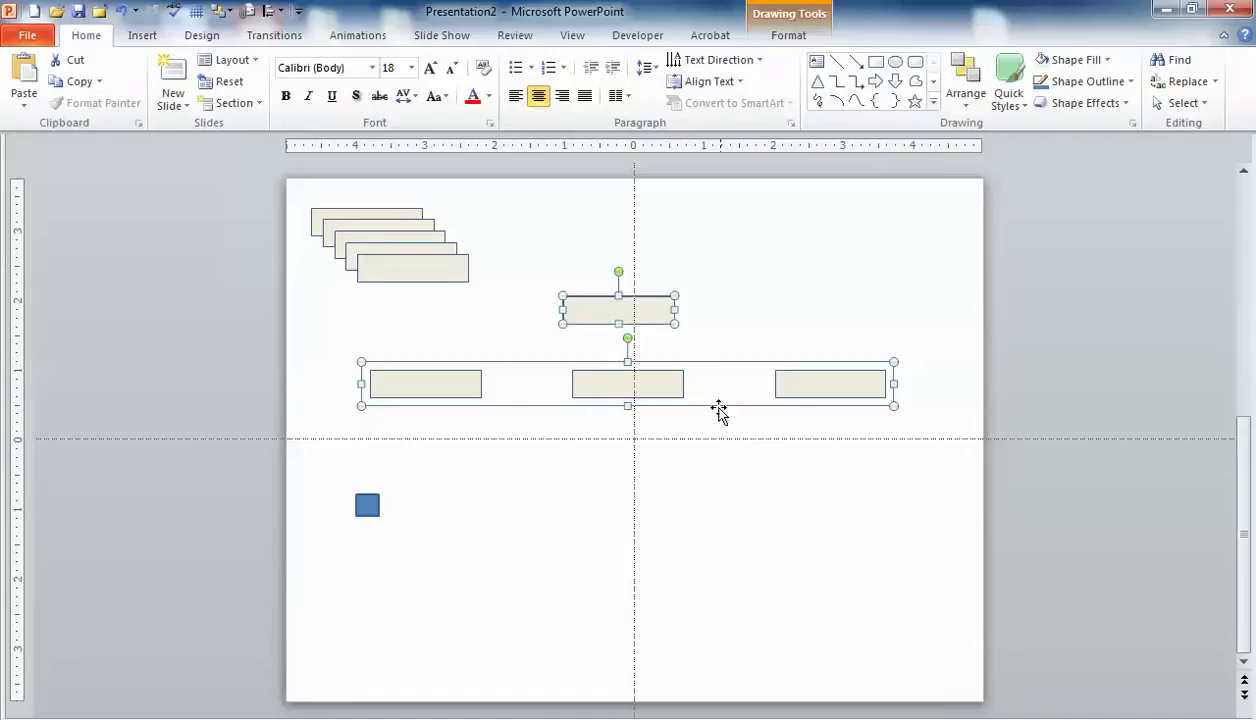
left_click(965, 108)
mouse_move(960, 343)
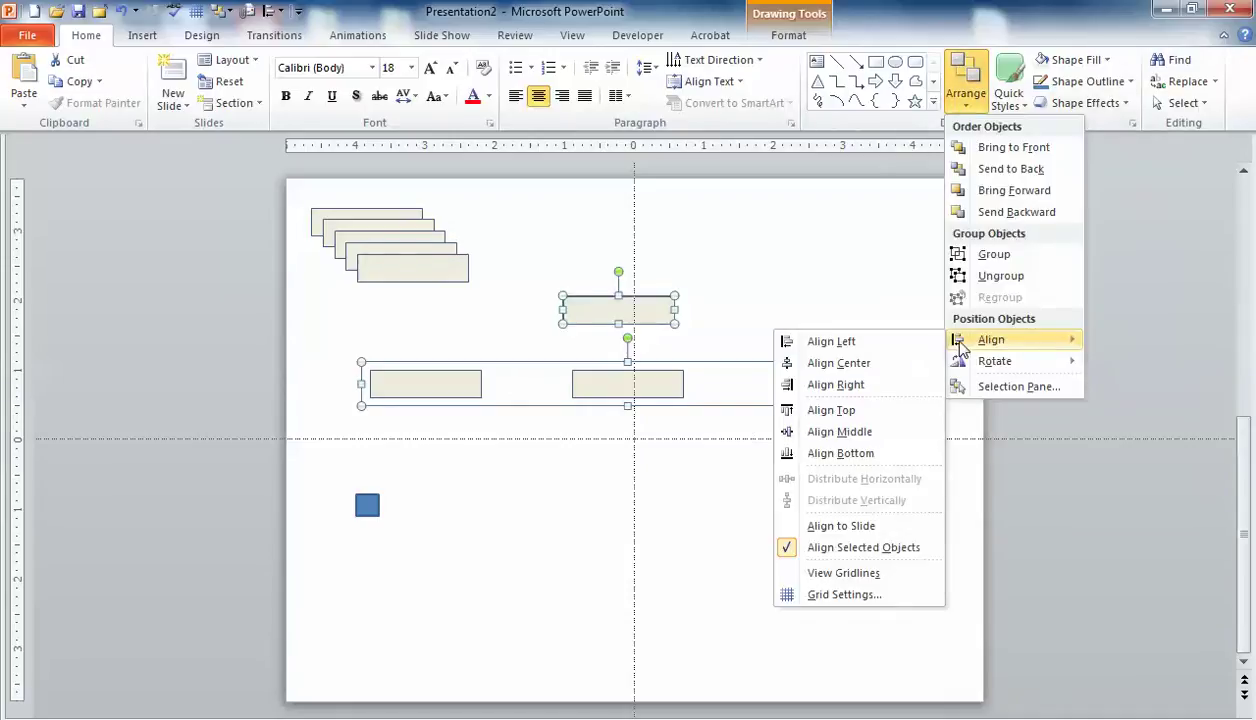
left_click(812, 365)
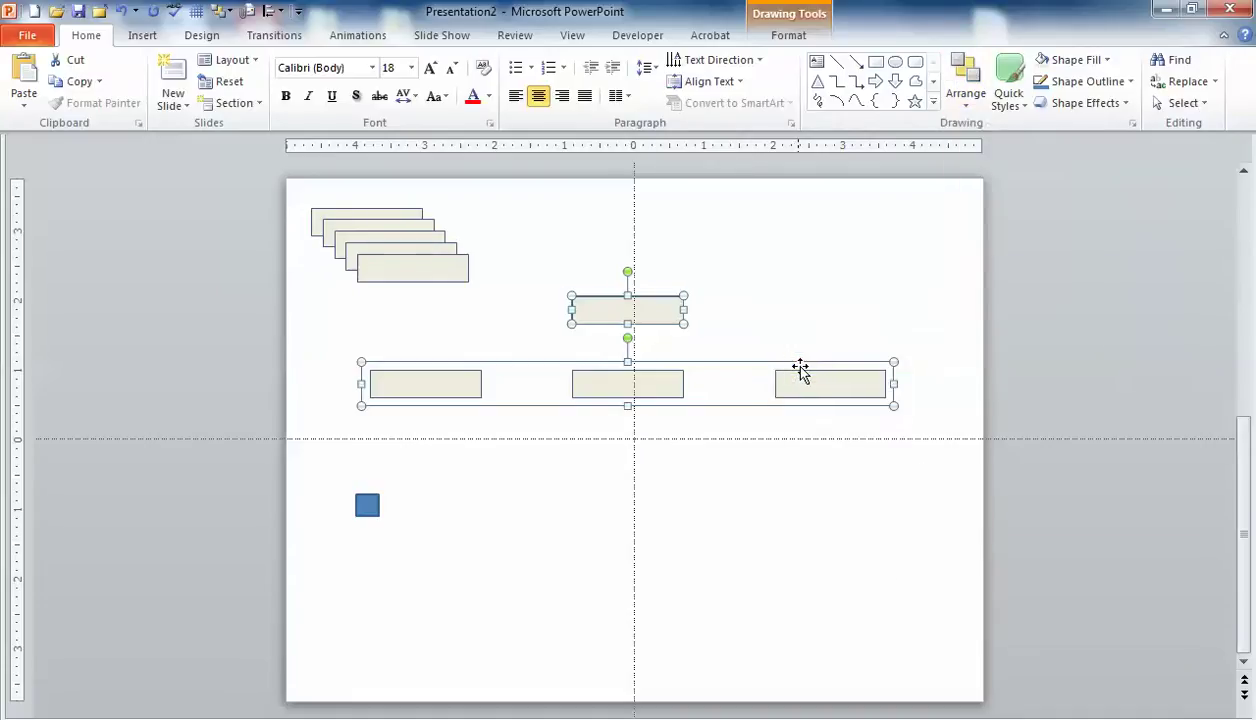
left_click(718, 520)
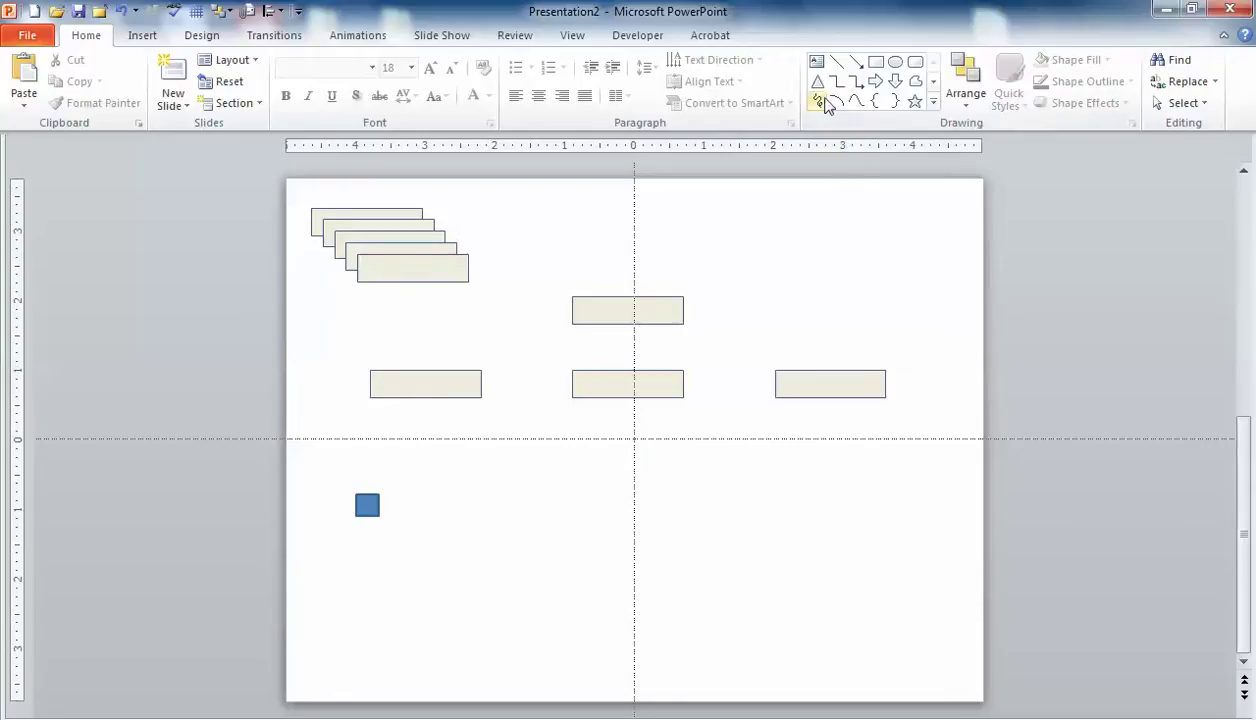
Draw a horizontal line about 5 inches long above the single box and set its weight to 2¼ pt.
left_click(840, 64)
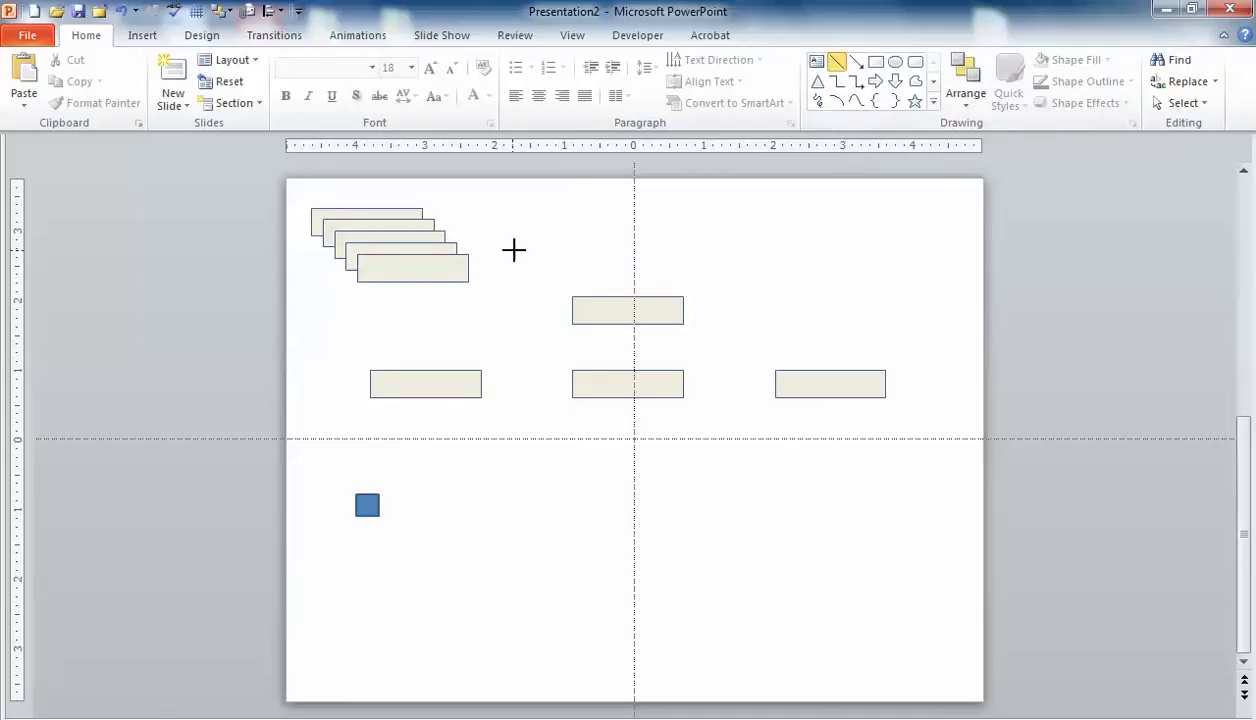
left_click_drag(514, 250, 874, 250)
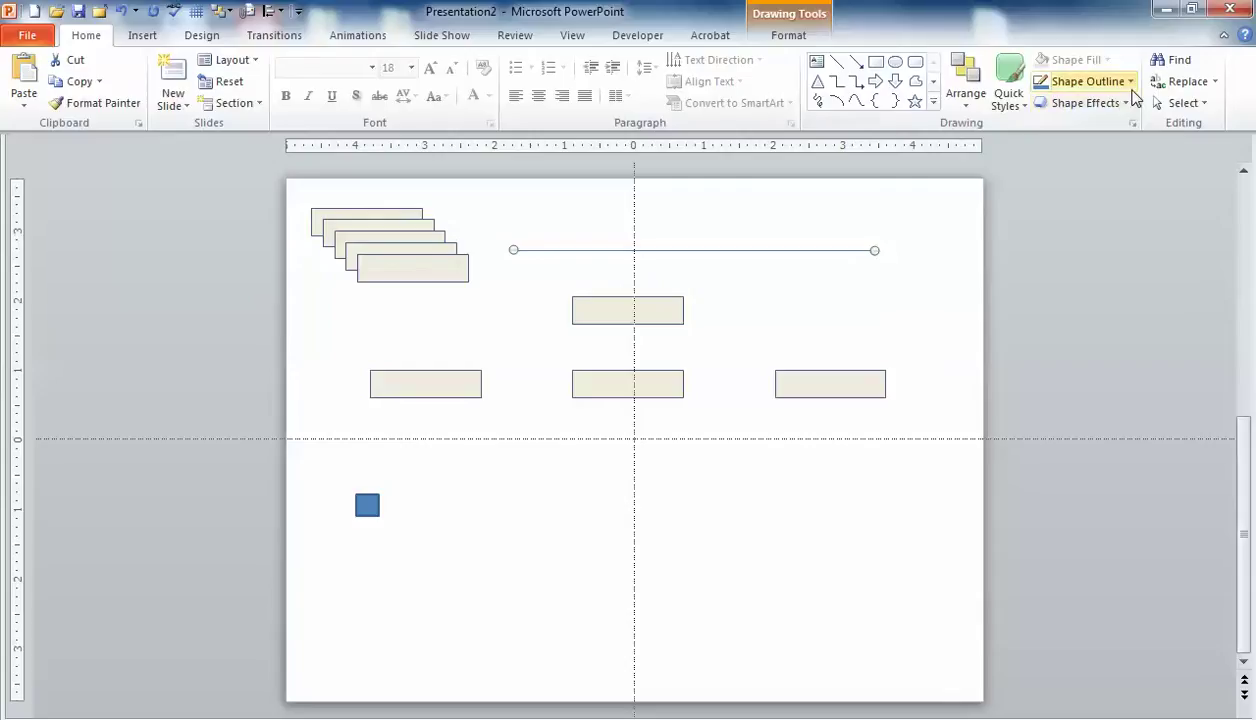
left_click(1086, 81)
mouse_move(1097, 291)
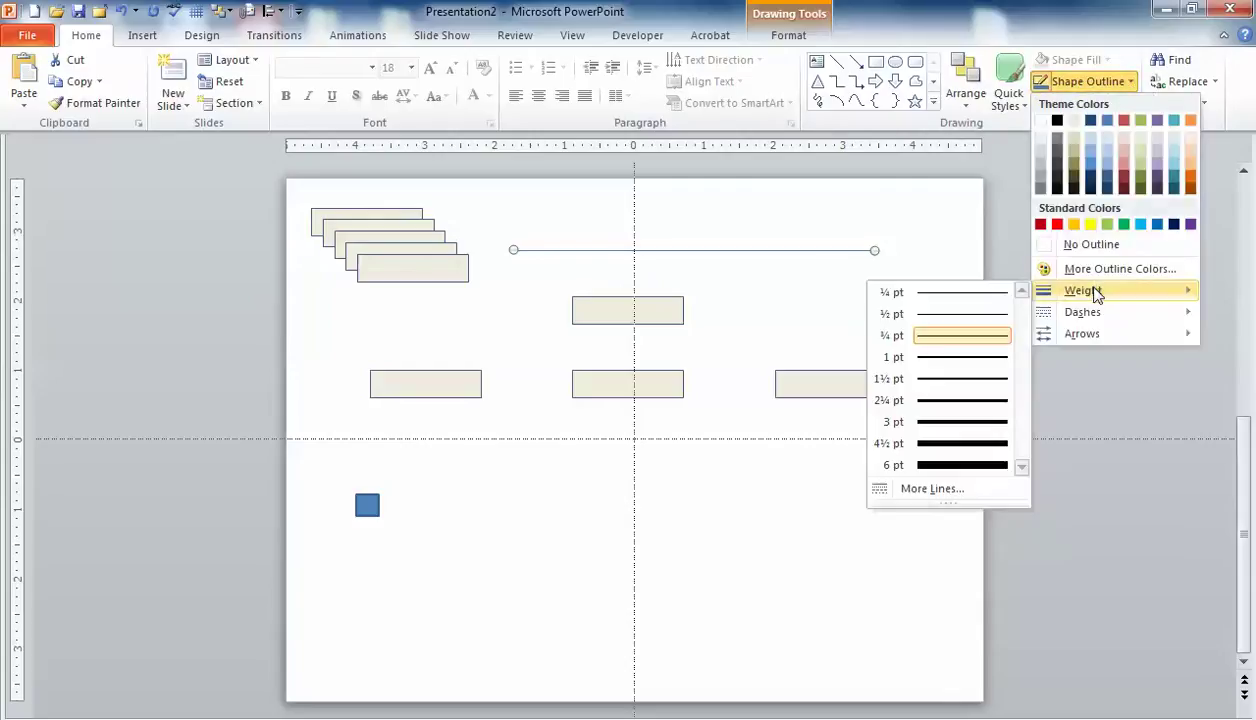
left_click(960, 404)
Move the line down across the three-box row and send it to the back.
left_click_drag(779, 250, 704, 385)
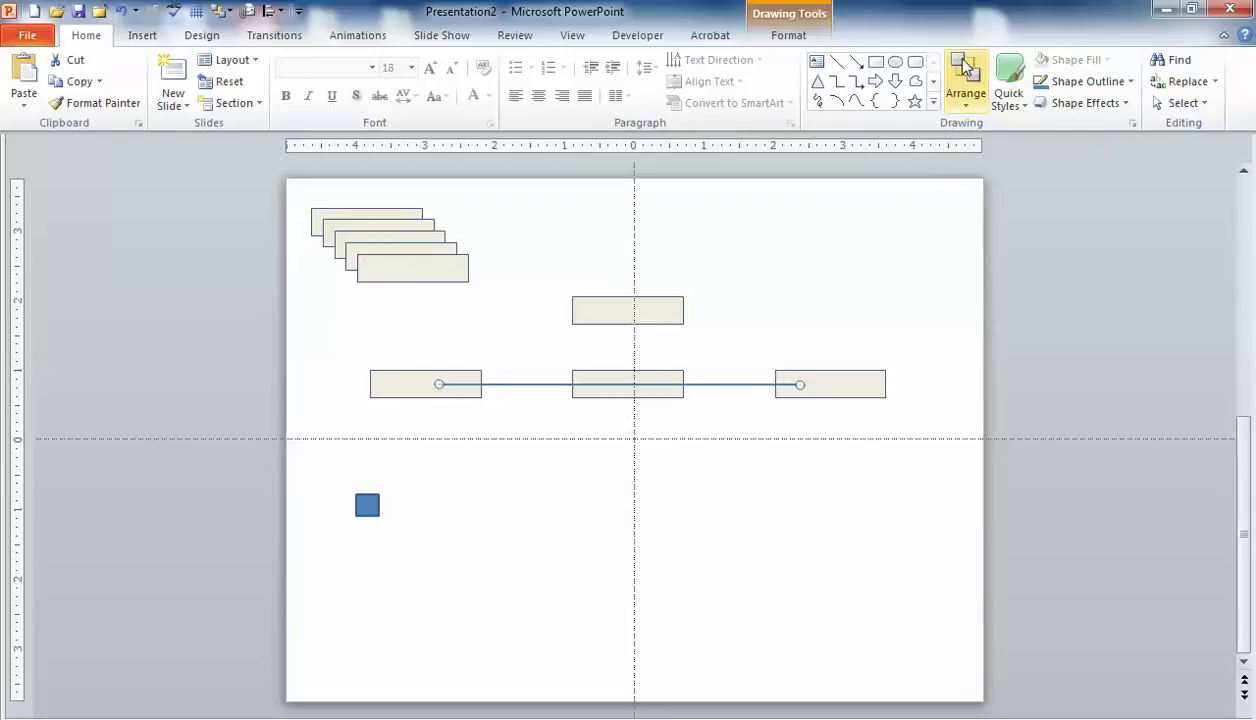
left_click(966, 112)
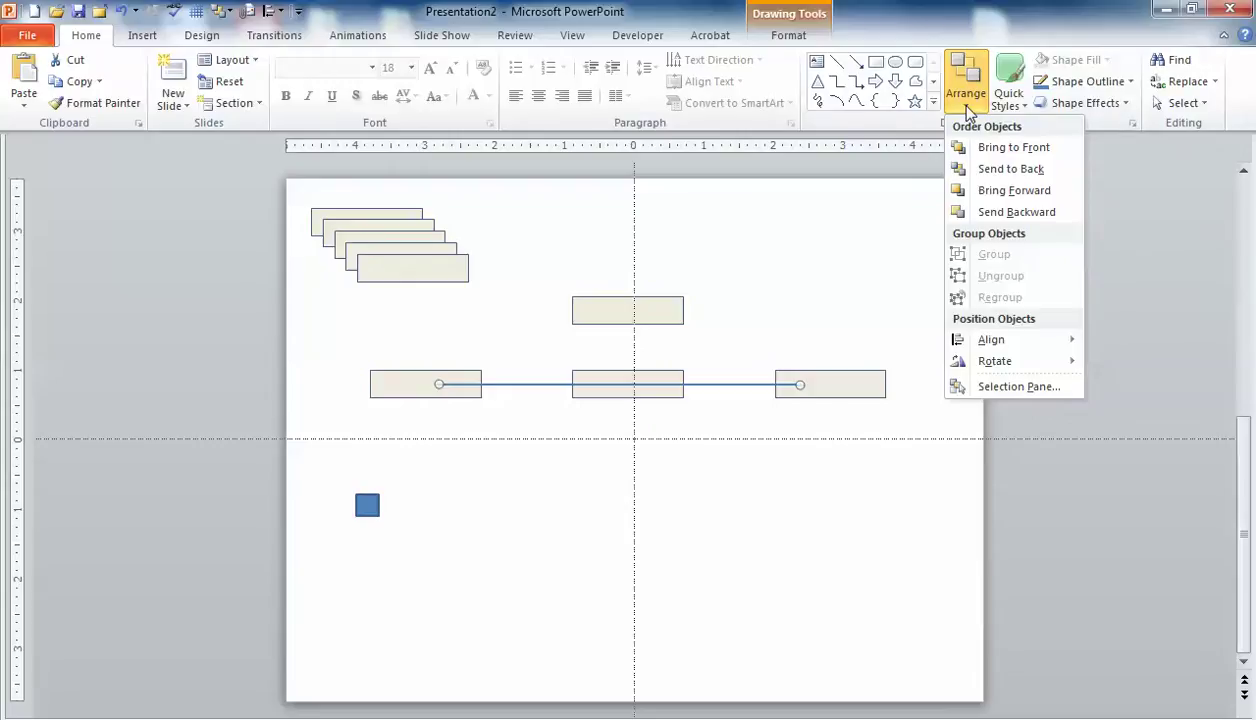
left_click(980, 169)
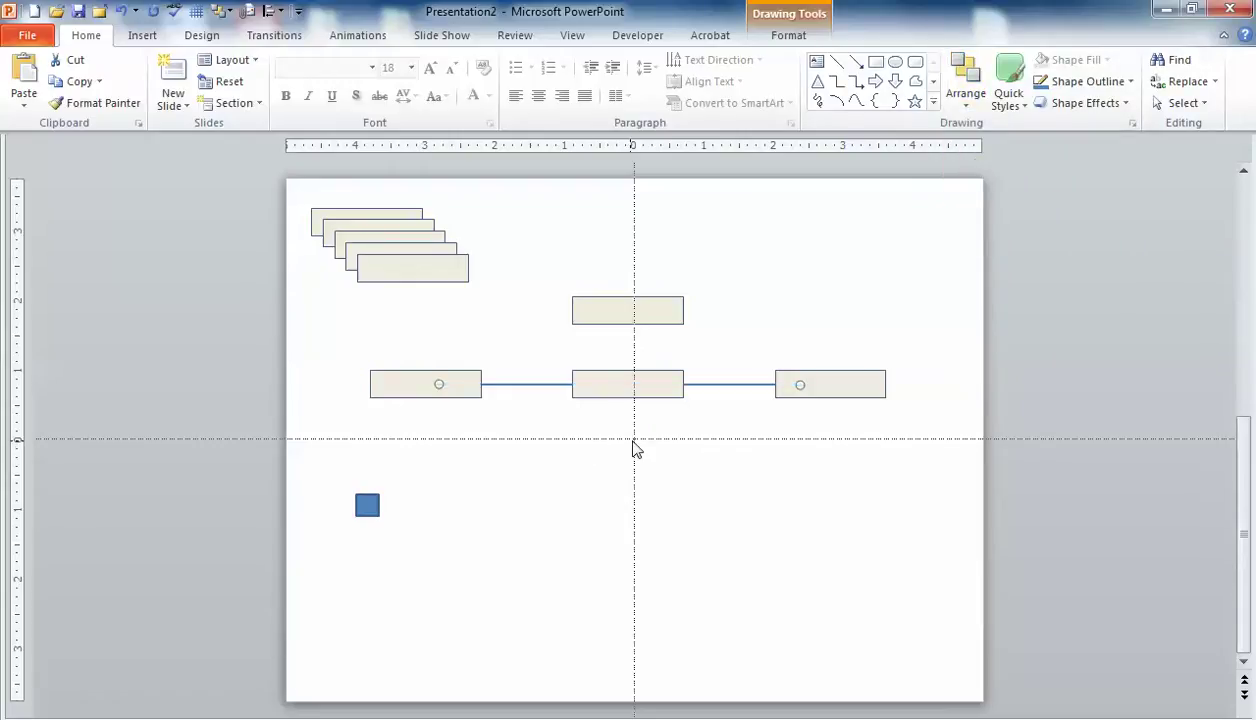
Align the line and the grouped row by their middles, and group them together.
mouse_move(957, 473)
left_mouse_down()
mouse_move(824, 340)
mouse_move(333, 327)
left_mouse_up()
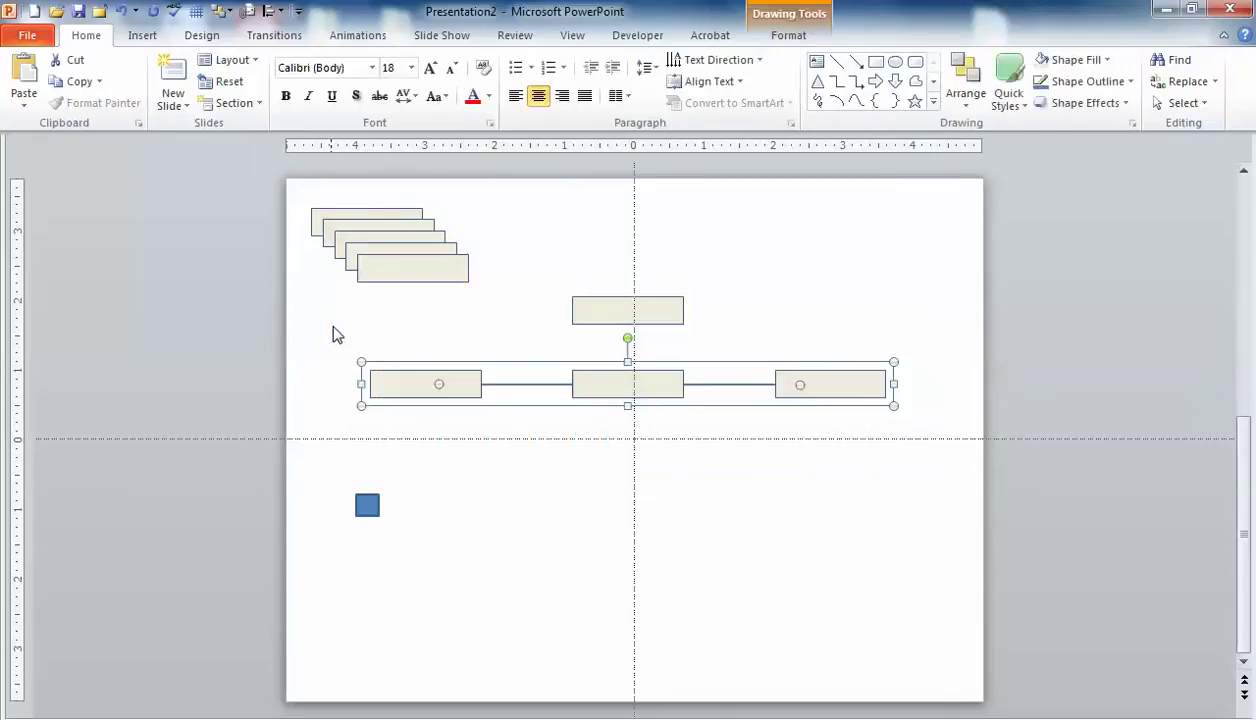
left_click(967, 108)
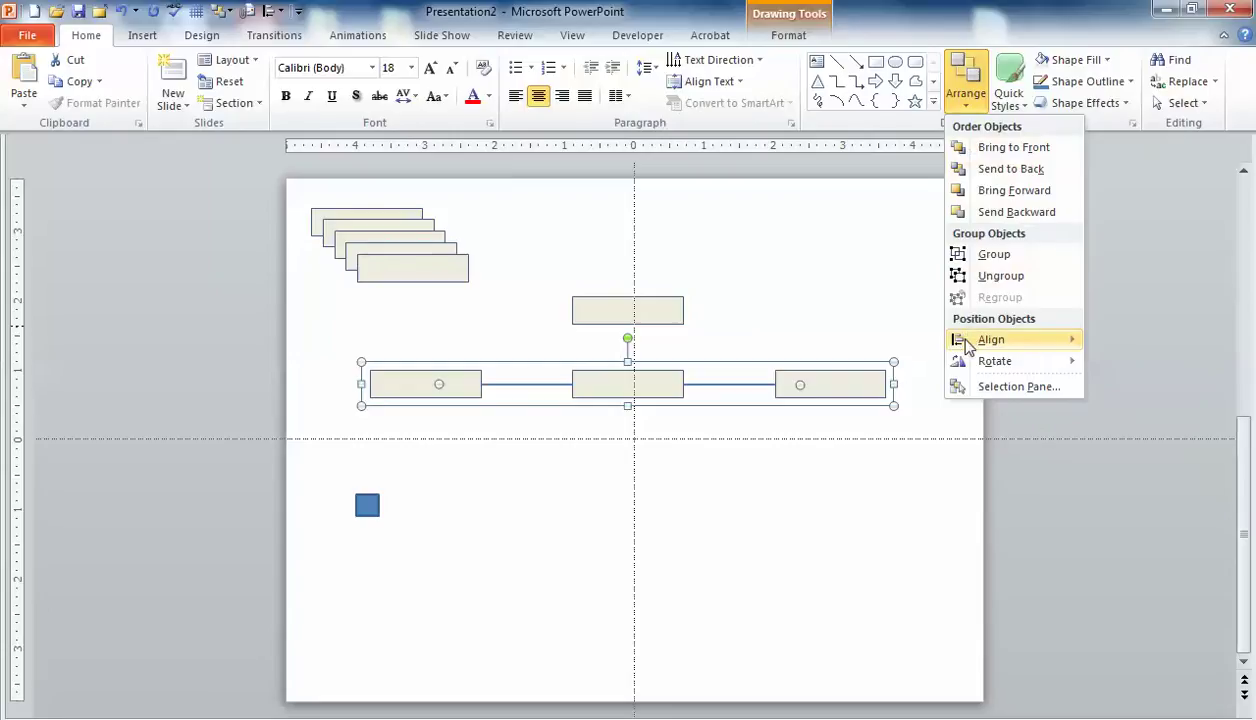
mouse_move(967, 343)
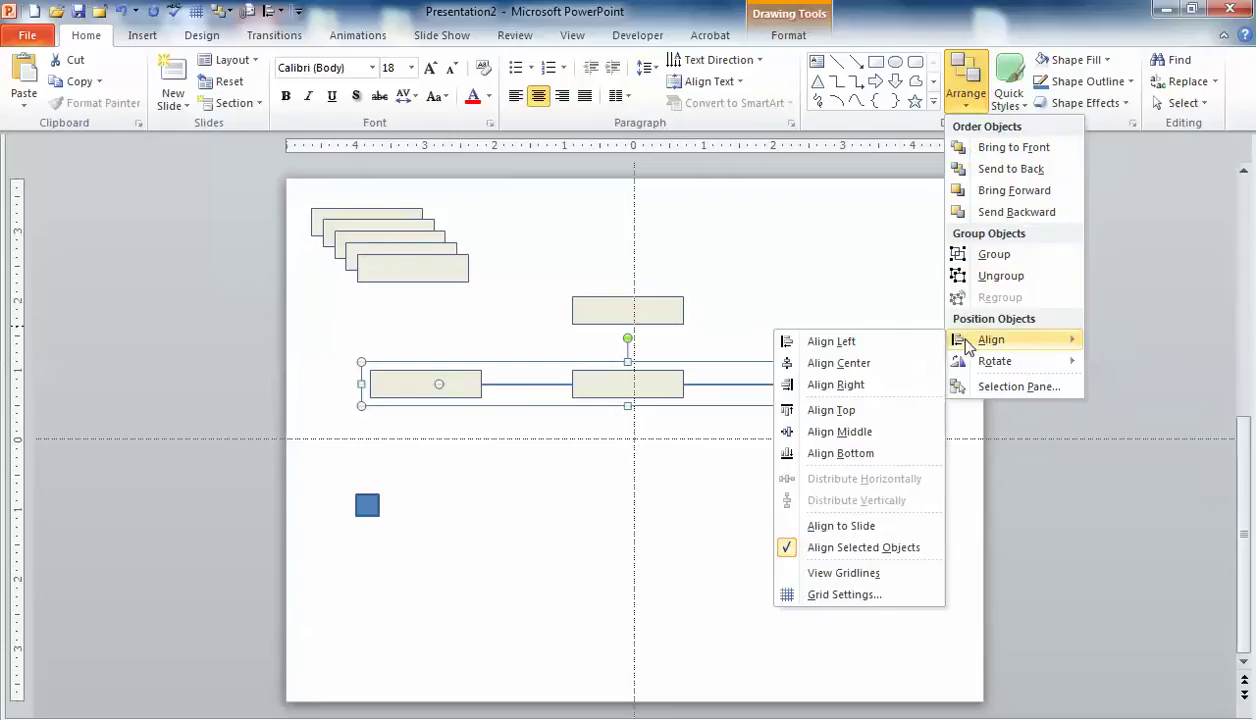
left_click(838, 433)
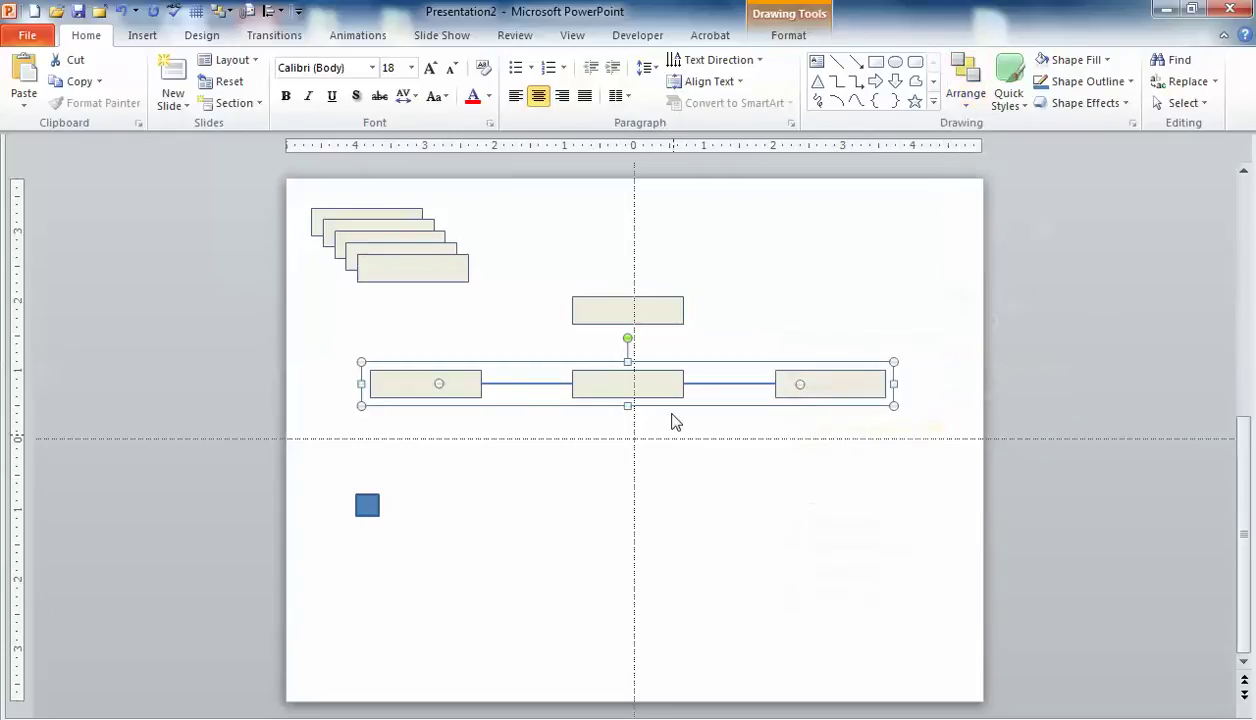
left_click(966, 100)
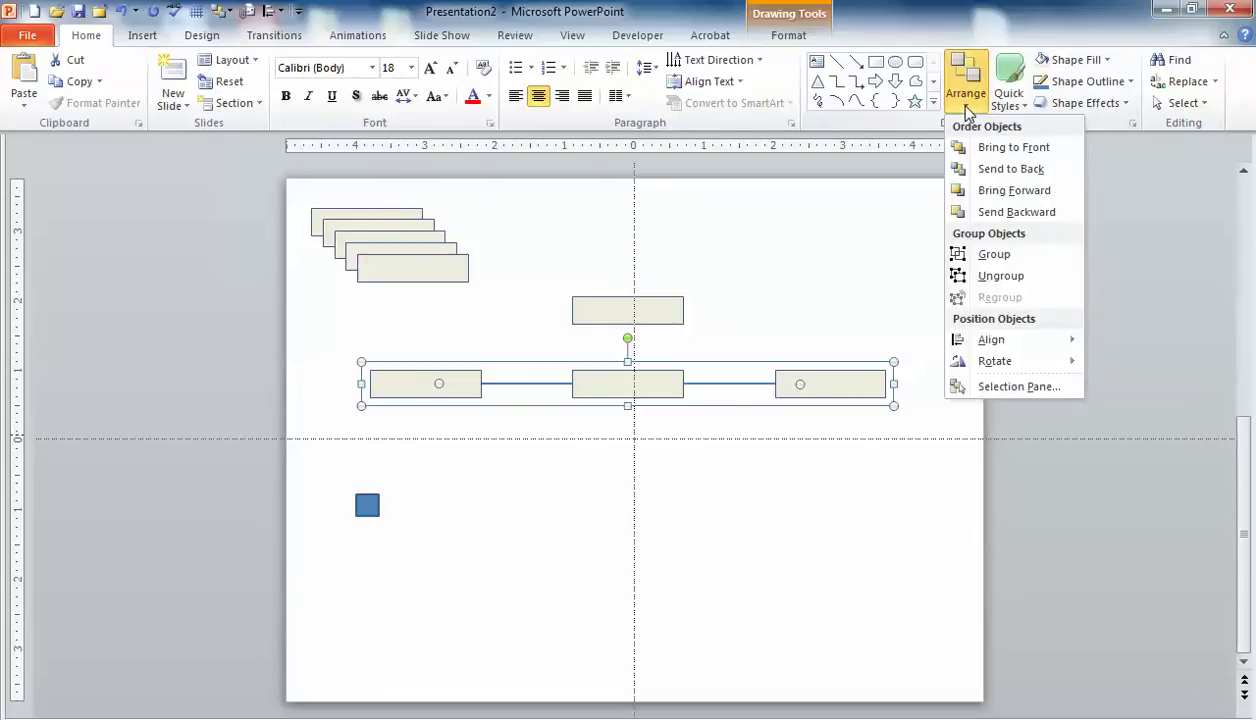
left_click(978, 253)
left_click(760, 510)
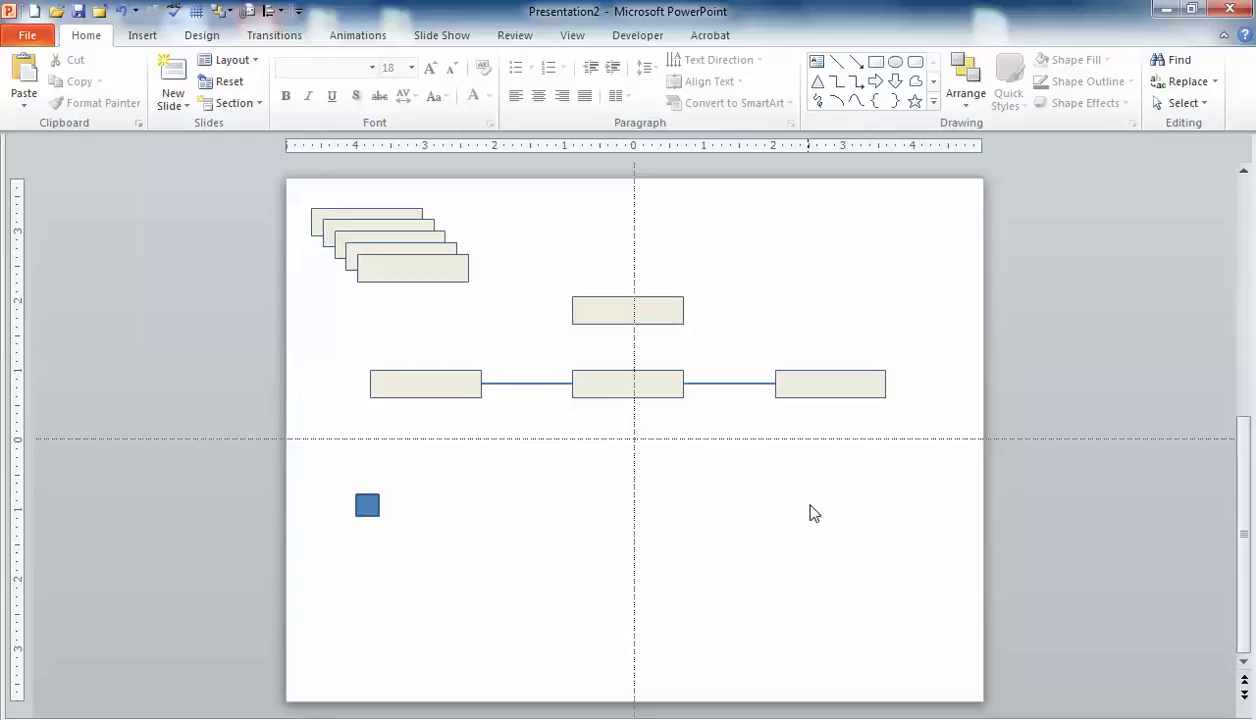
left_click(954, 108)
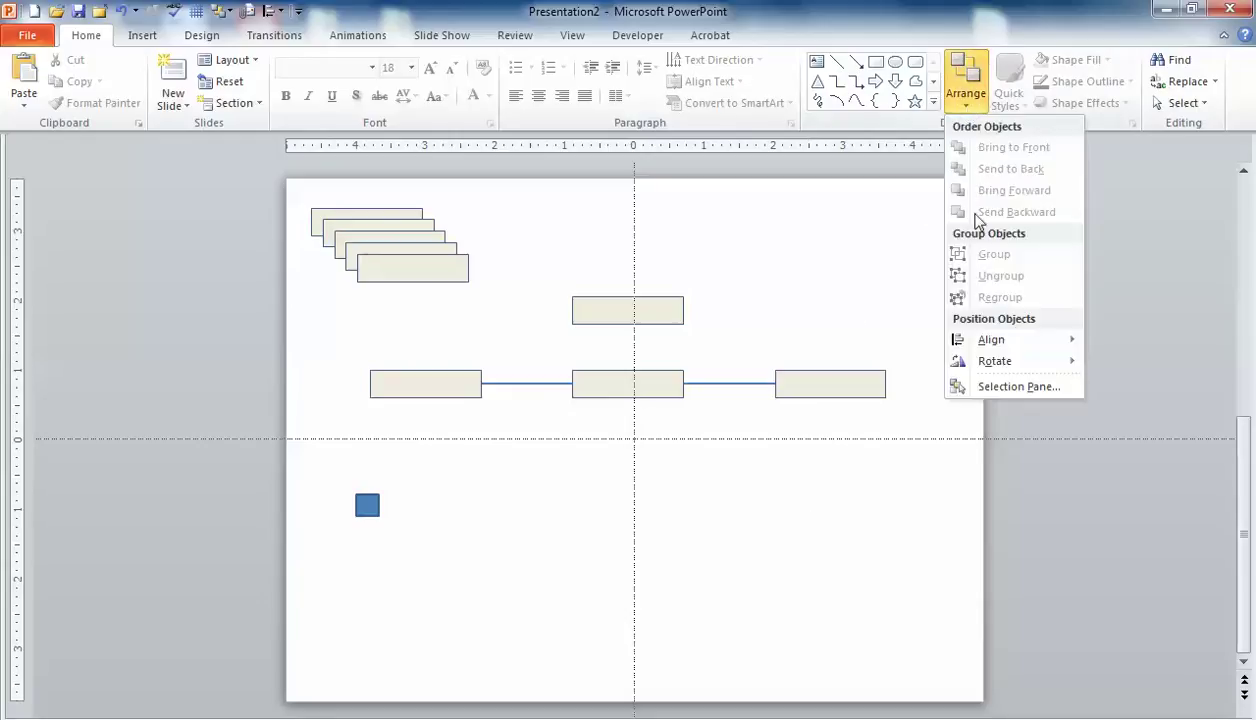
mouse_move(978, 345)
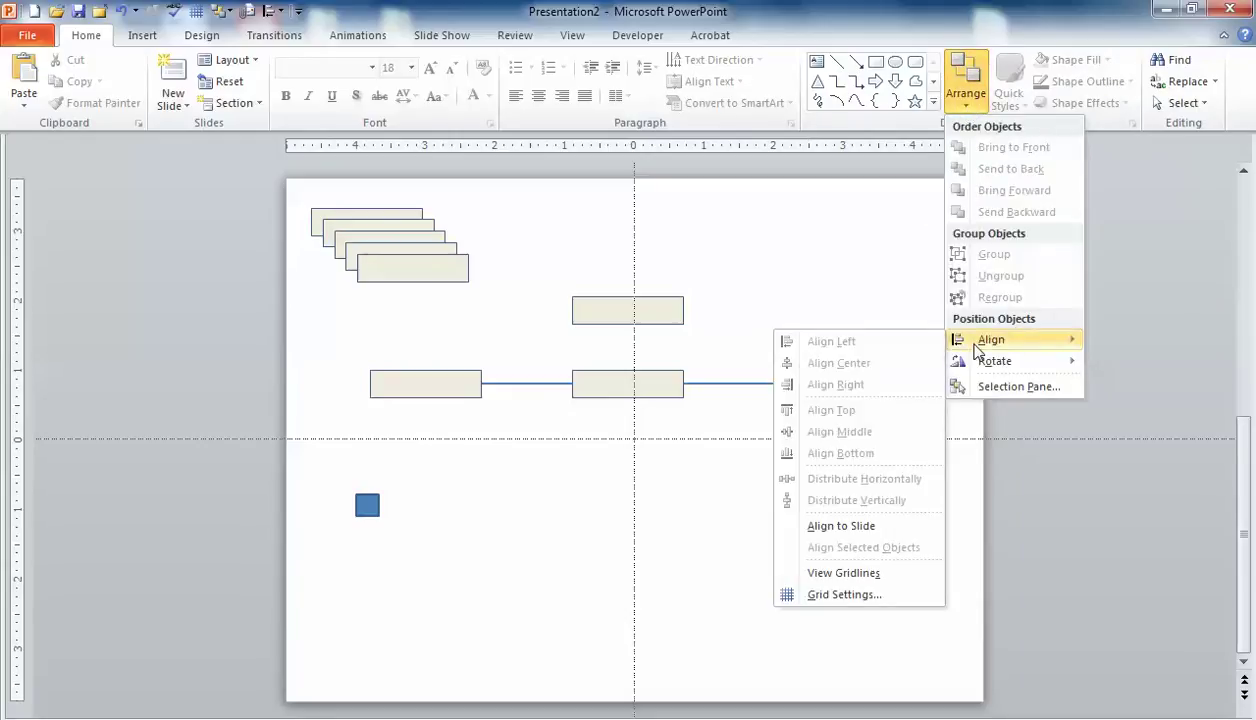
left_click(957, 522)
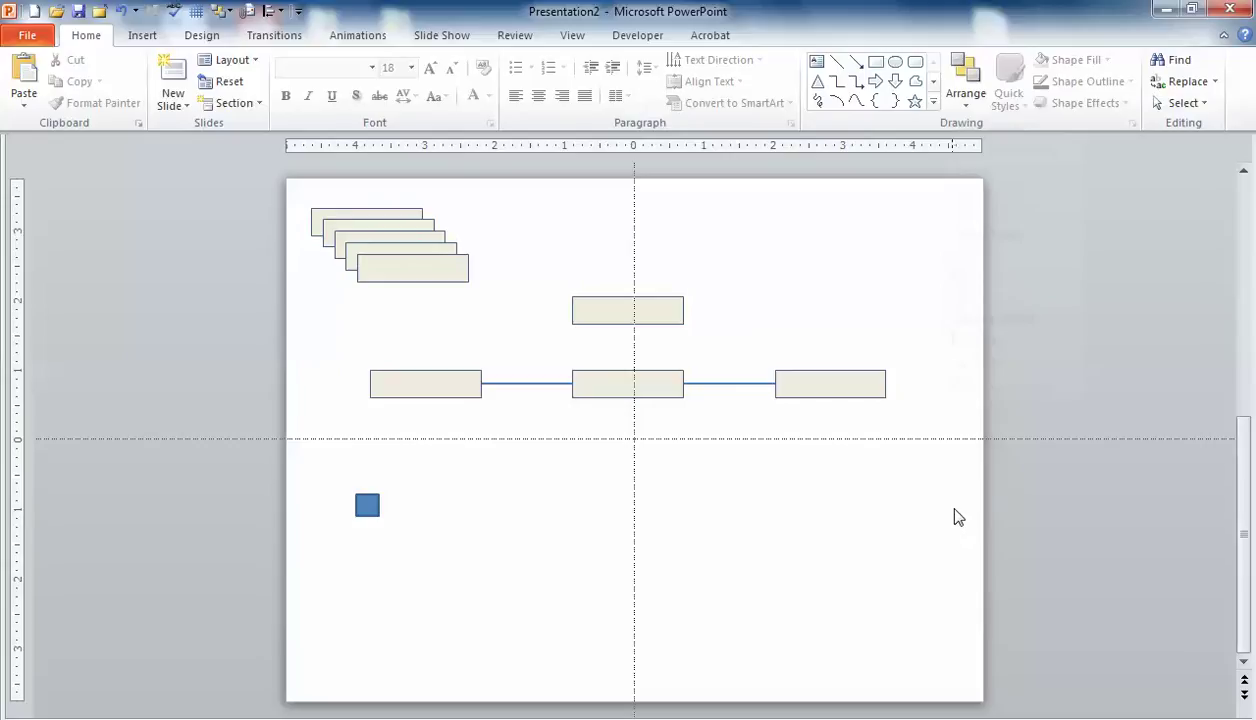